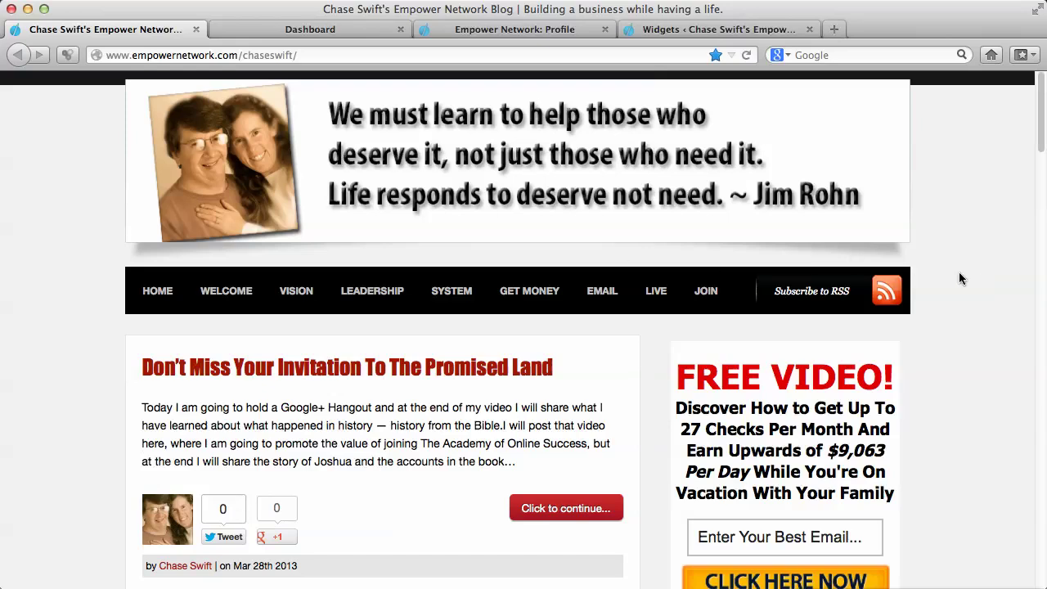
Step: Highlight the FREE VIDEO opt-in text in the blog's sidebar
scroll(808, 343, down, 3)
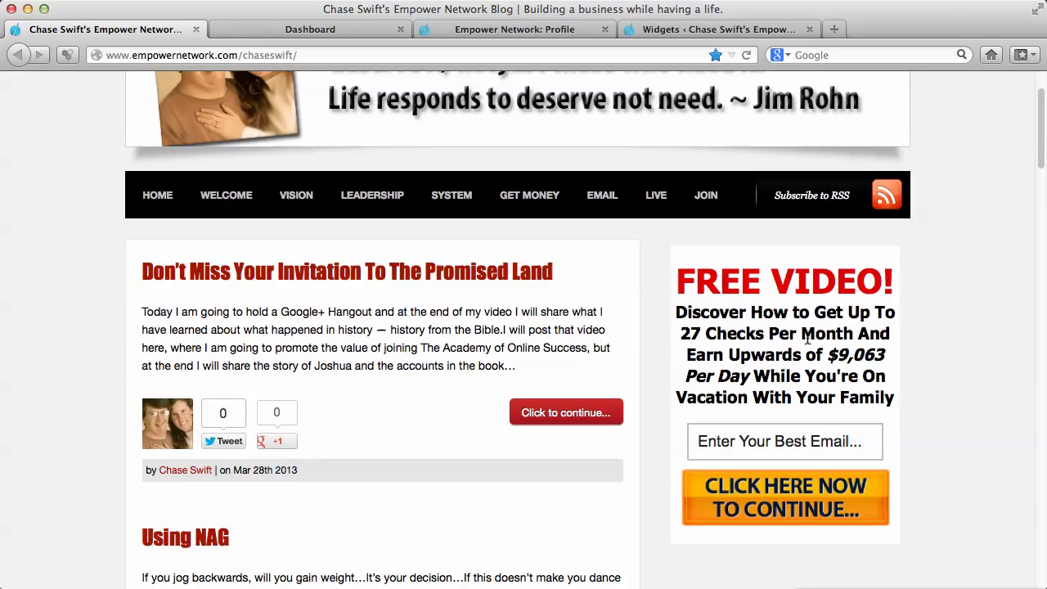
drag(674, 281, 896, 409)
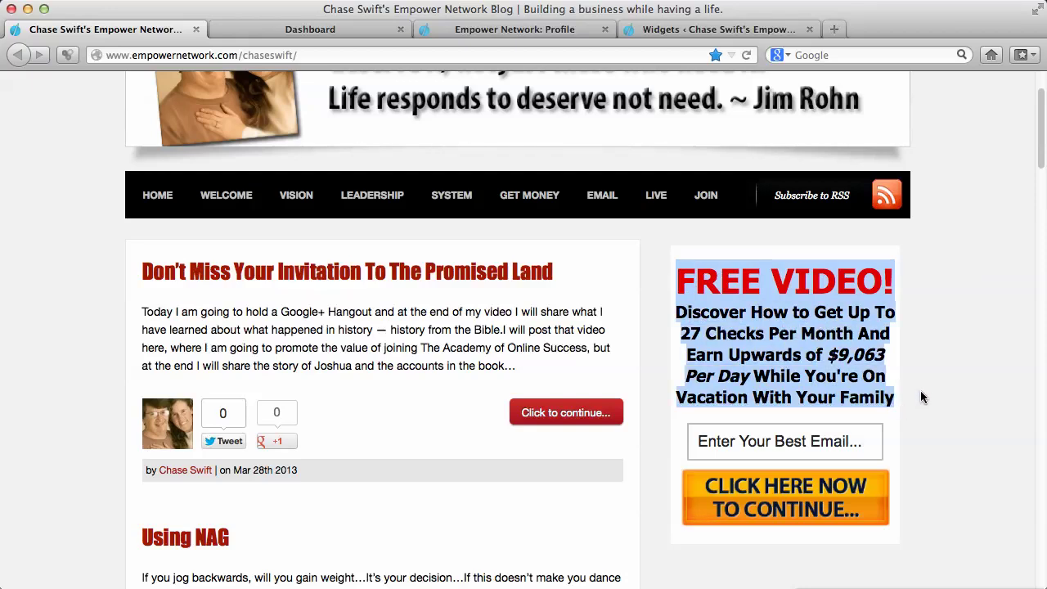
scroll(921, 393, down, 3)
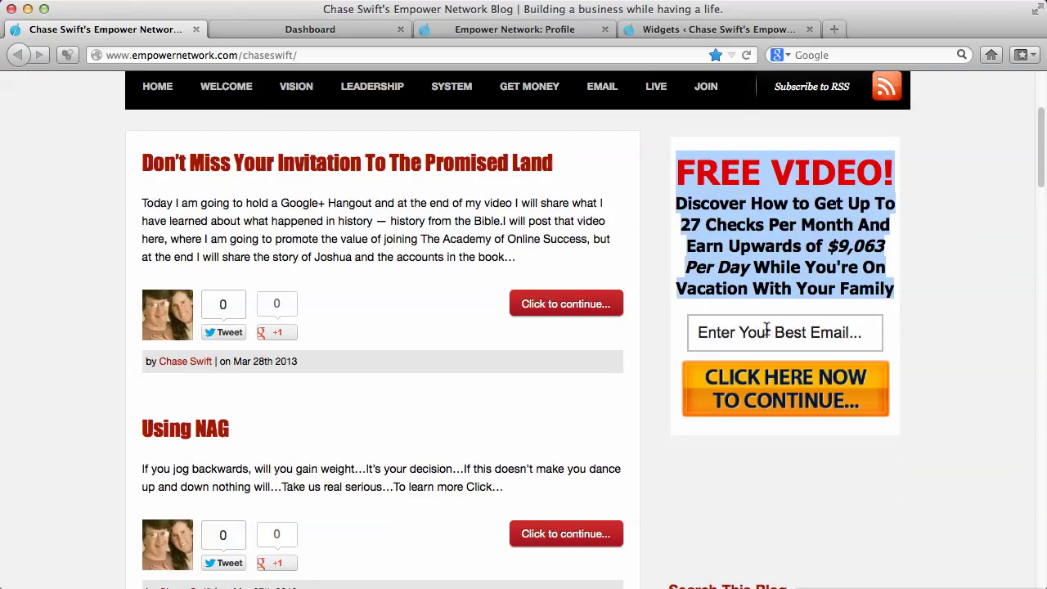
scroll(768, 327, up, 5)
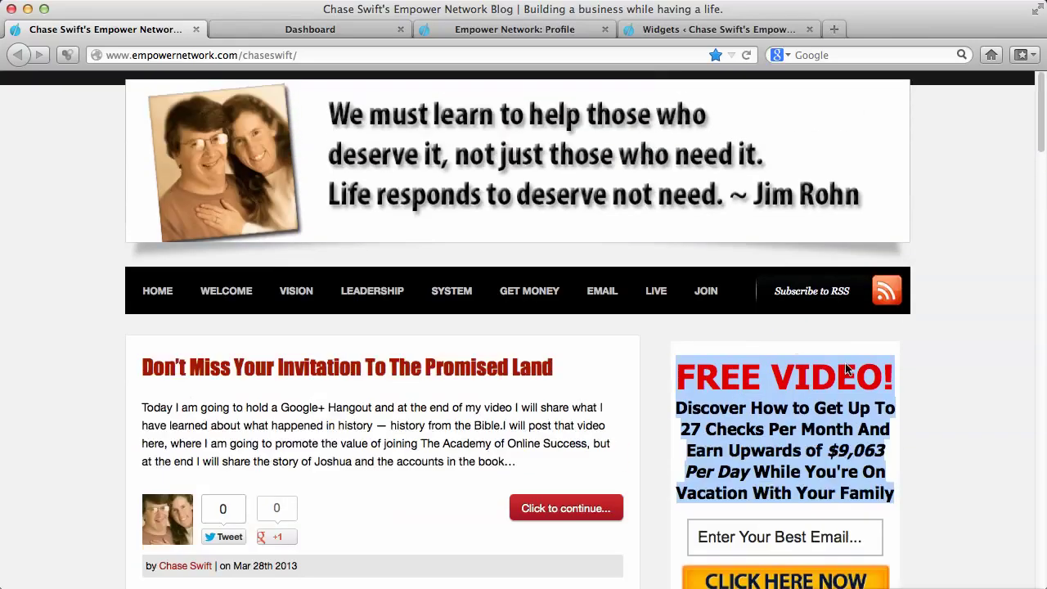
Step: Switch to EZ Money Network's Marketing Resources page and scroll through its examples
click(310, 29)
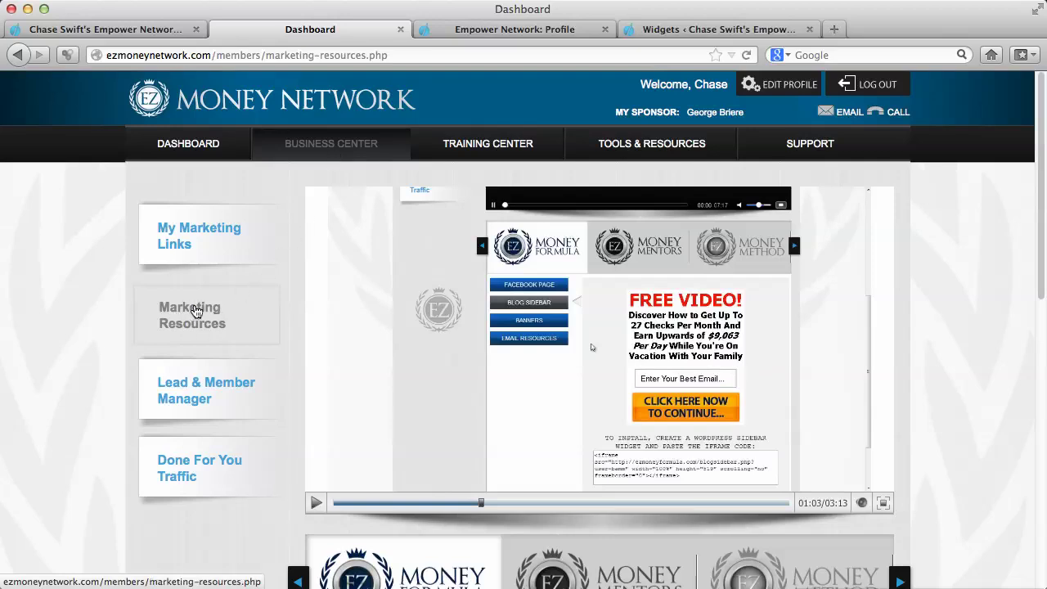
scroll(195, 309, down, 5)
scroll(245, 302, up, 3)
scroll(253, 299, down, 5)
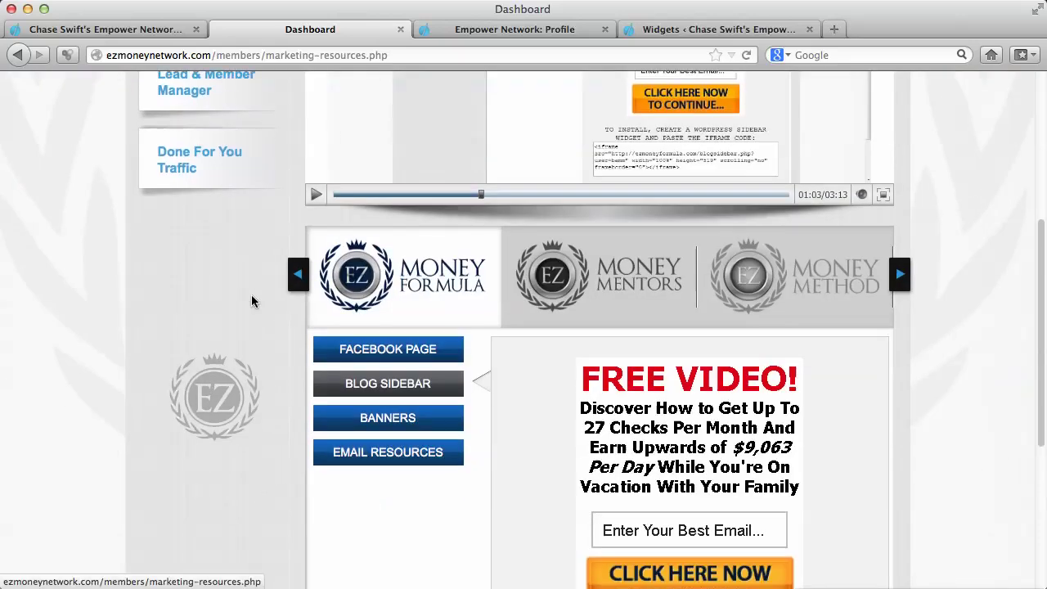
scroll(253, 299, up, 8)
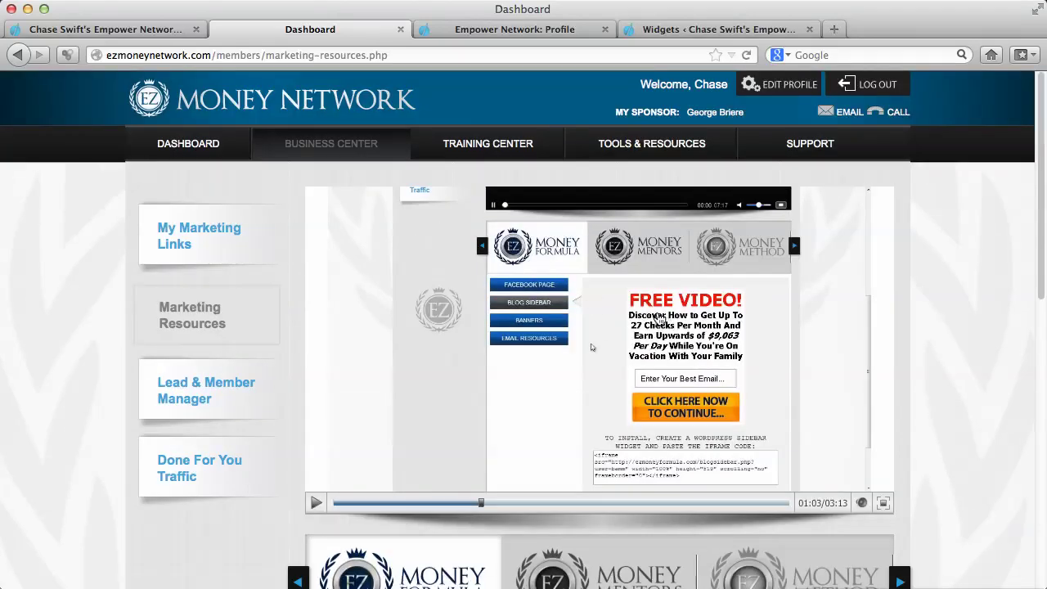
scroll(580, 343, down, 6)
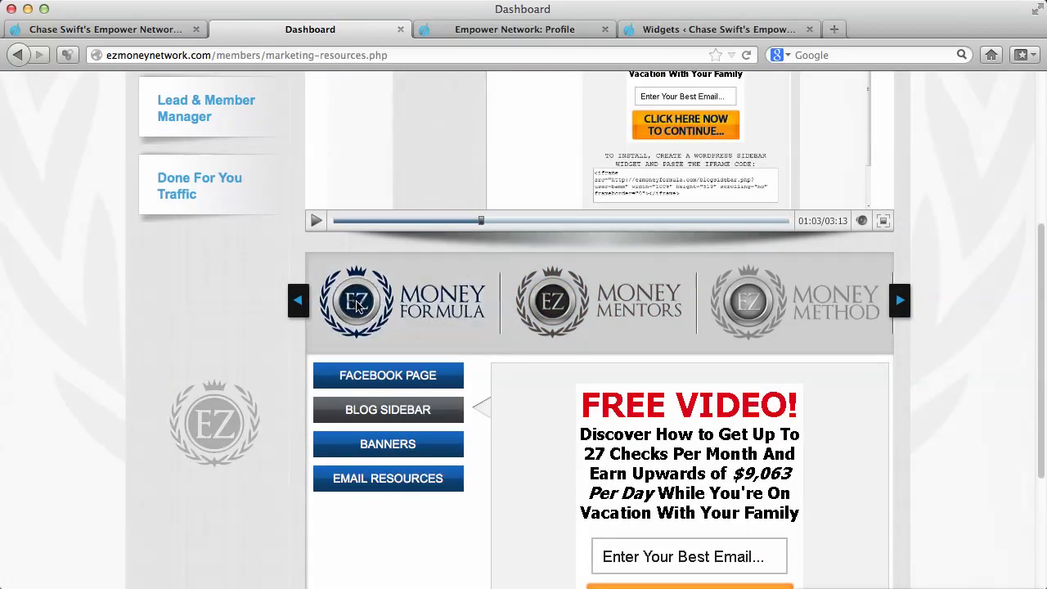
Step: Open the Money Formula widget section and scroll down to its iframe code box
scroll(357, 304, up, 3)
click(360, 431)
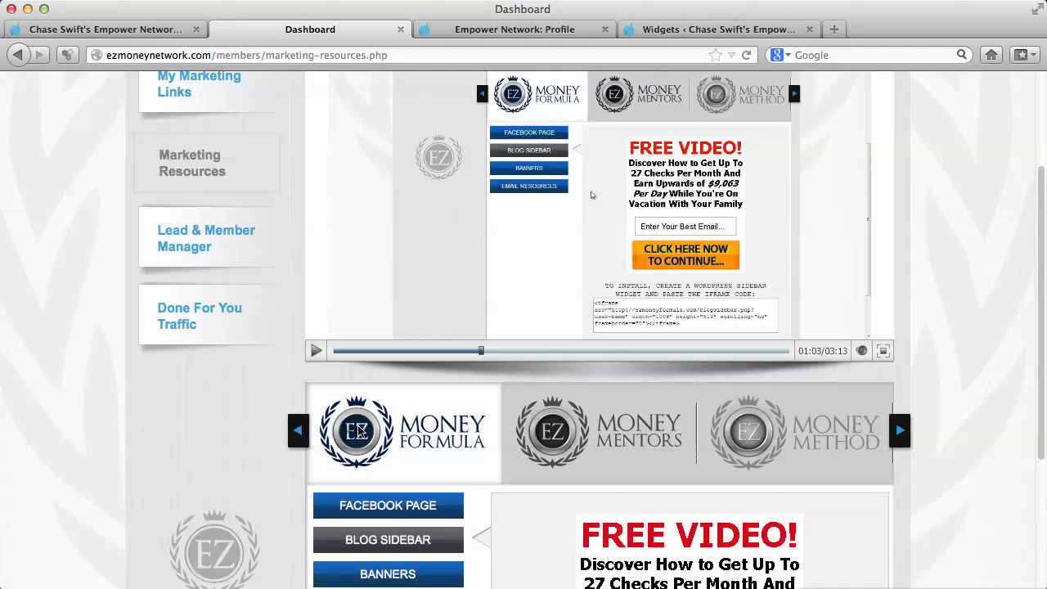
scroll(384, 405, down, 7)
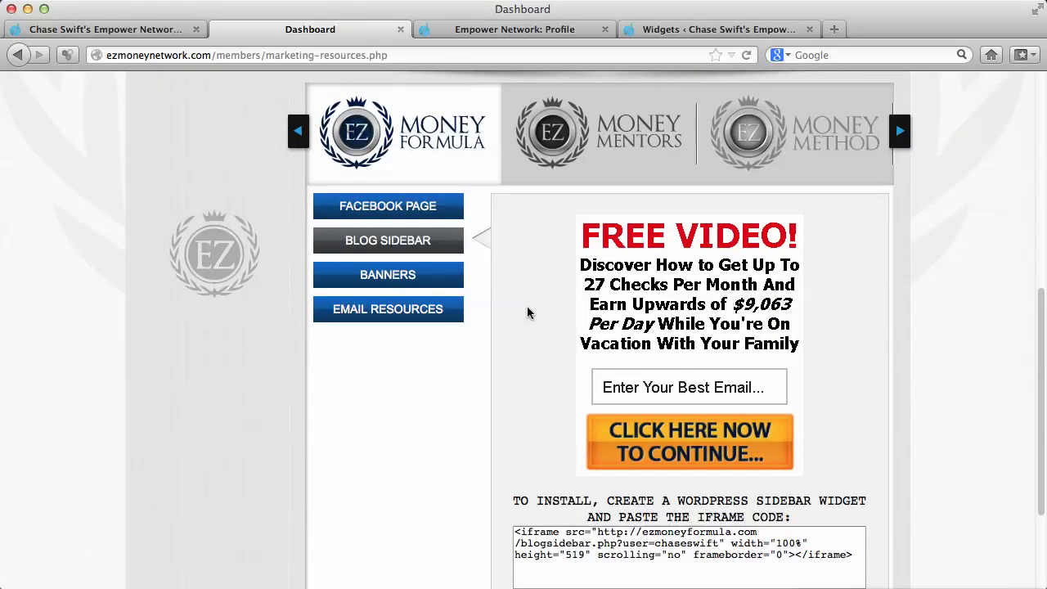
scroll(591, 351, down, 4)
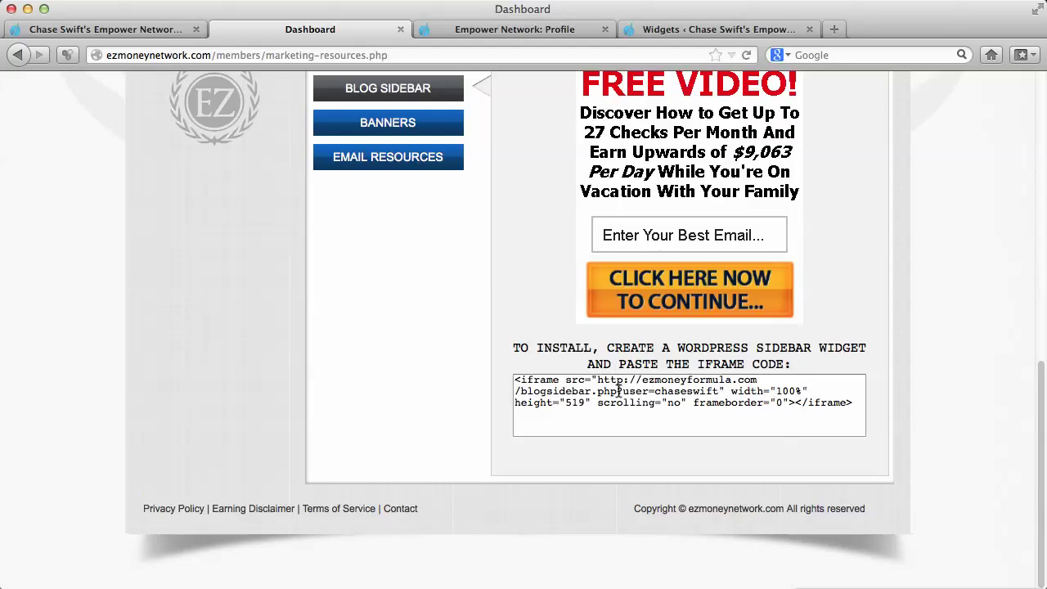
Step: Select all of the blog sidebar iframe code and copy it to the clipboard
click(602, 391)
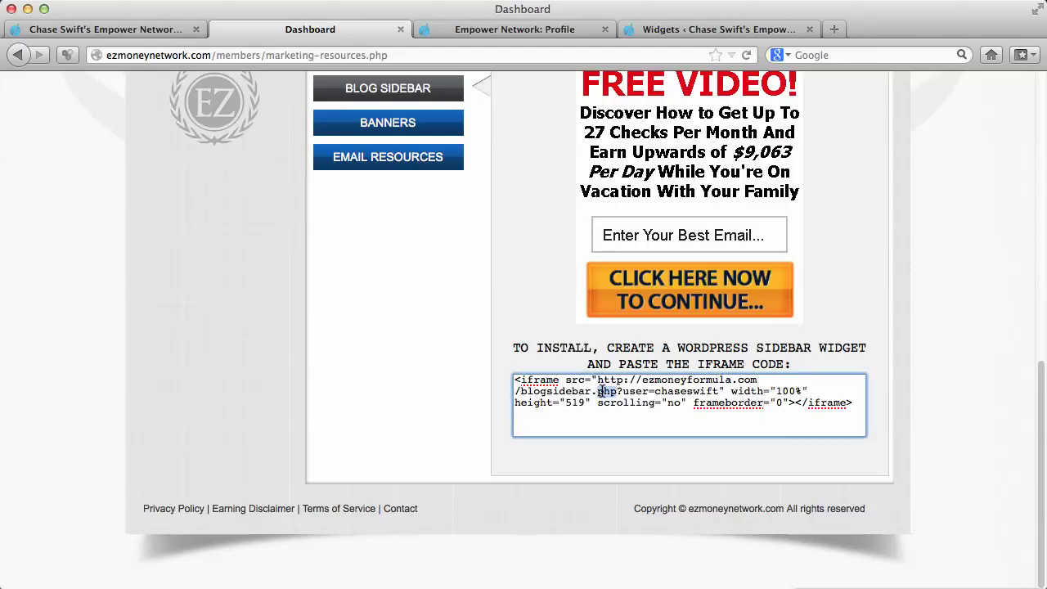
key(super+a)
click(602, 413)
key(super+a)
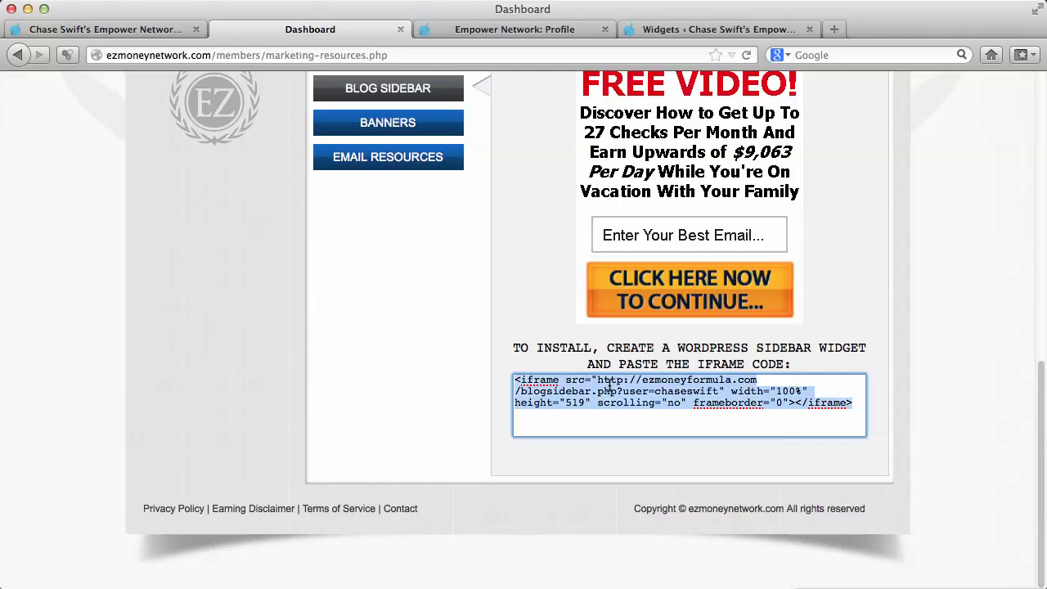
click(605, 391)
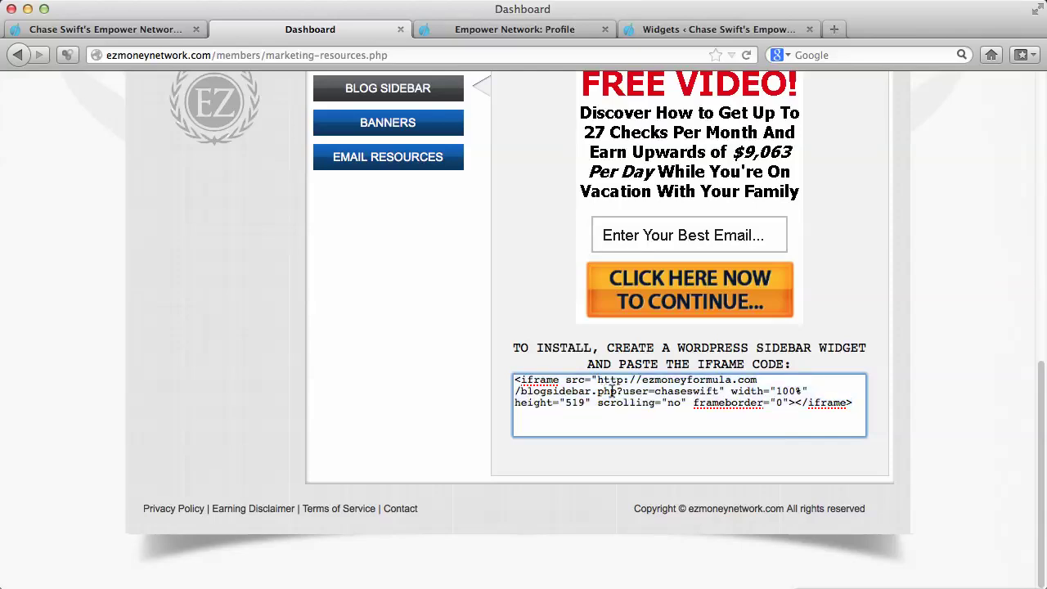
right_click(611, 392)
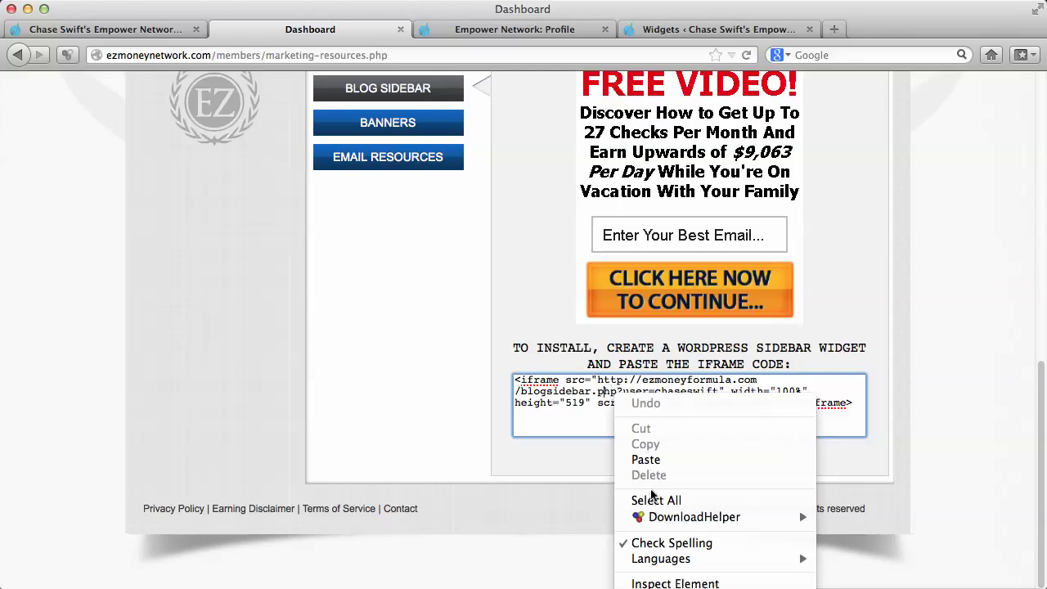
click(653, 501)
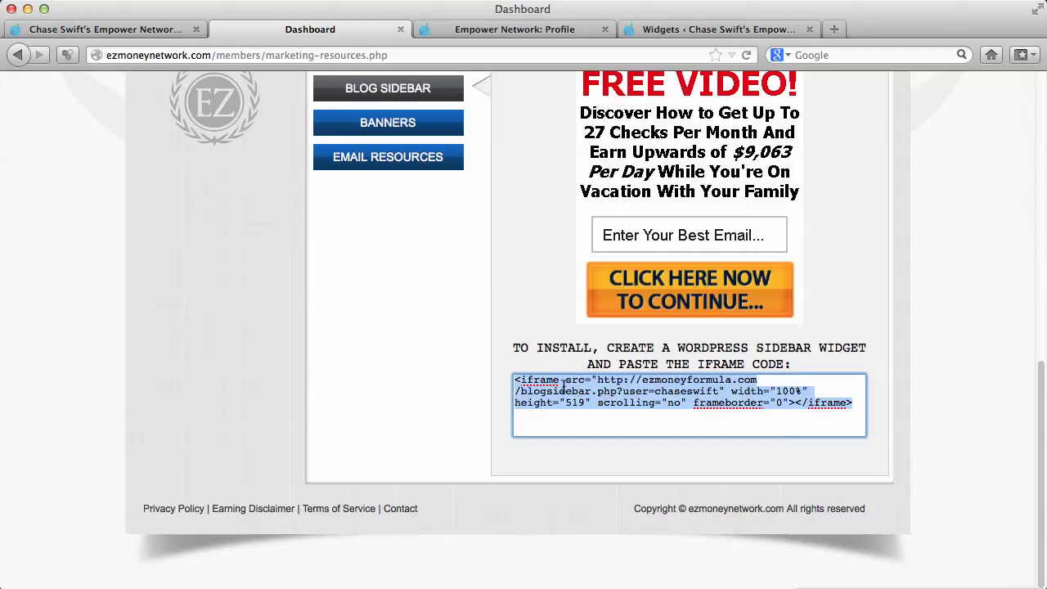
right_click(606, 391)
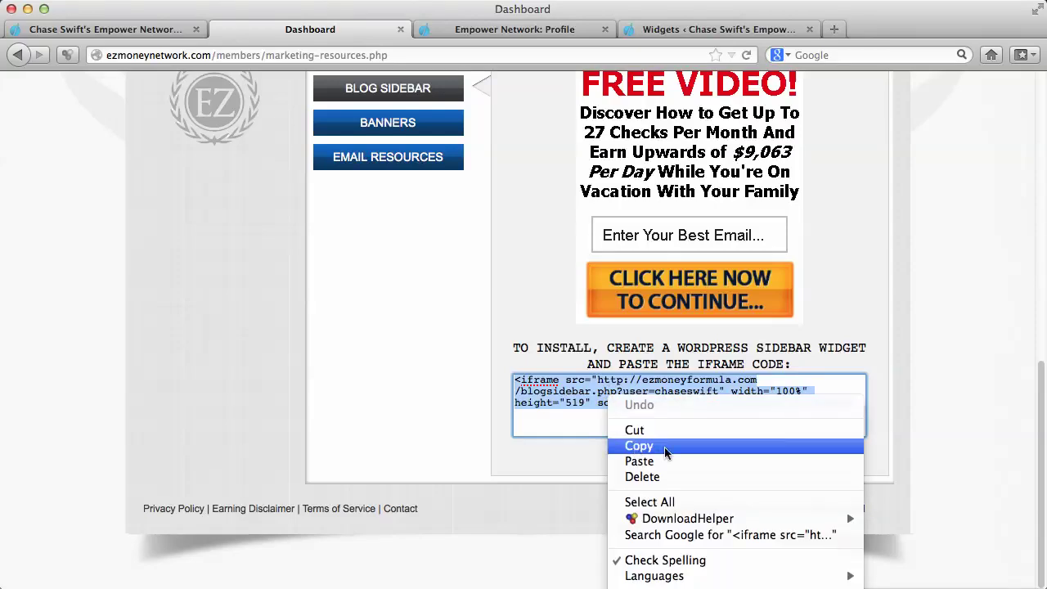
click(666, 449)
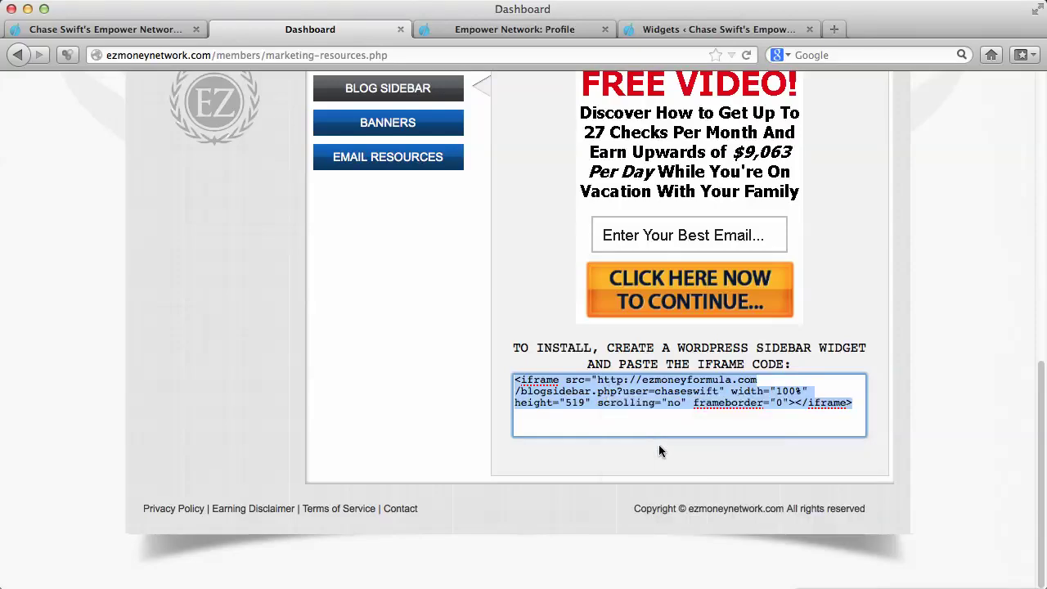
Step: Pass through the Empower Network profile tab to reach the blog's WordPress Widgets page
click(513, 31)
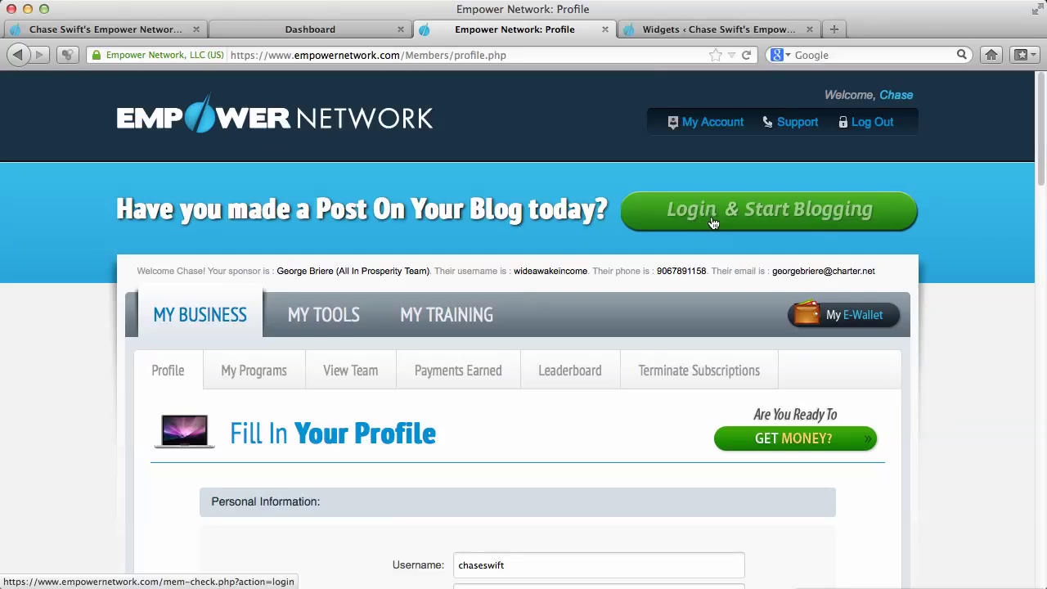
click(722, 30)
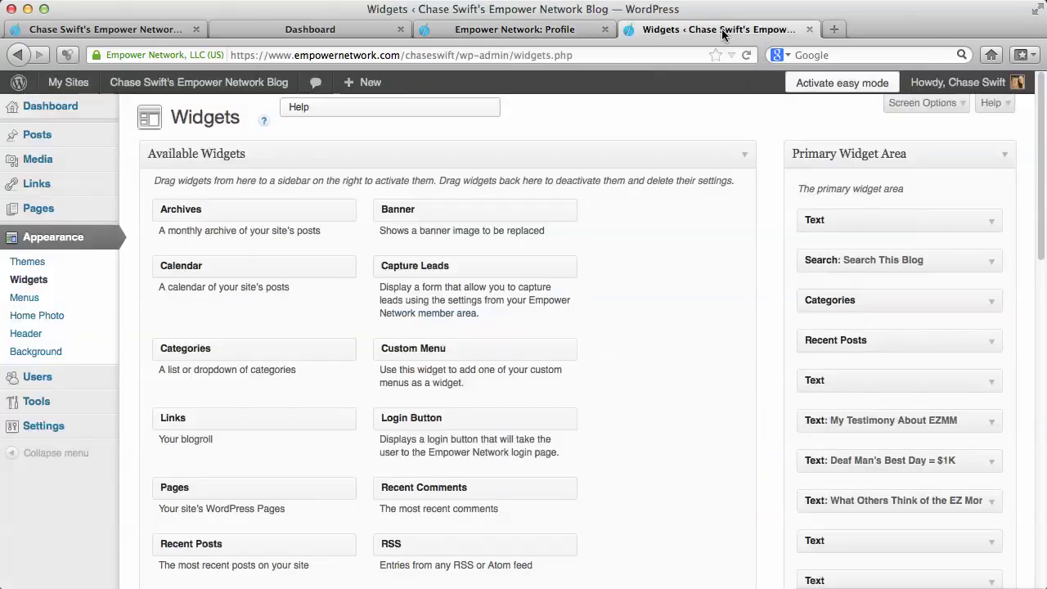
Step: Drag a Text widget into the Primary Widget Area, move it to the top, and expand it
mouse_move(59, 114)
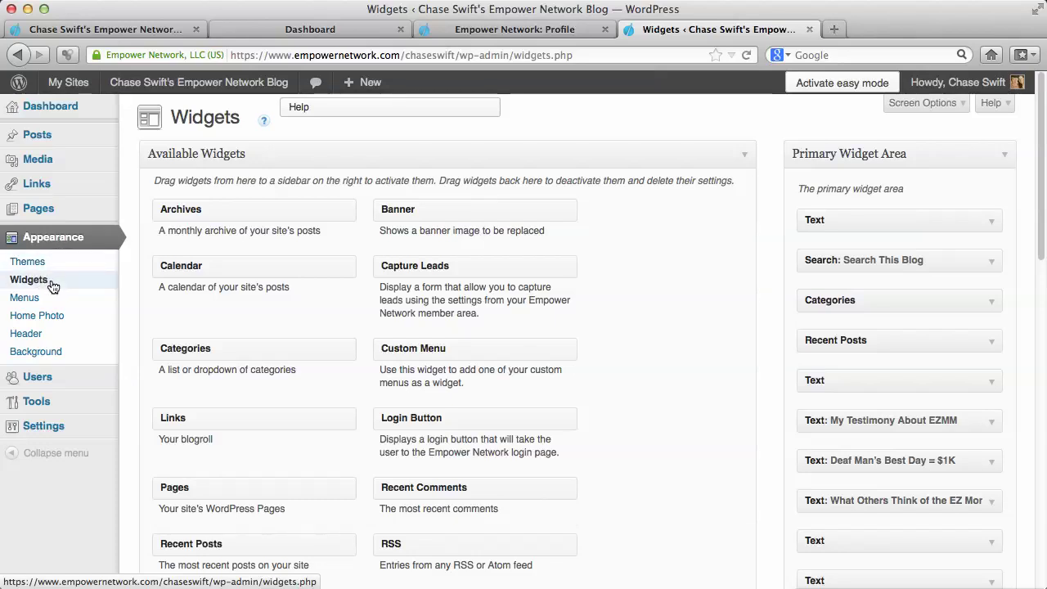
scroll(834, 300, down, 1)
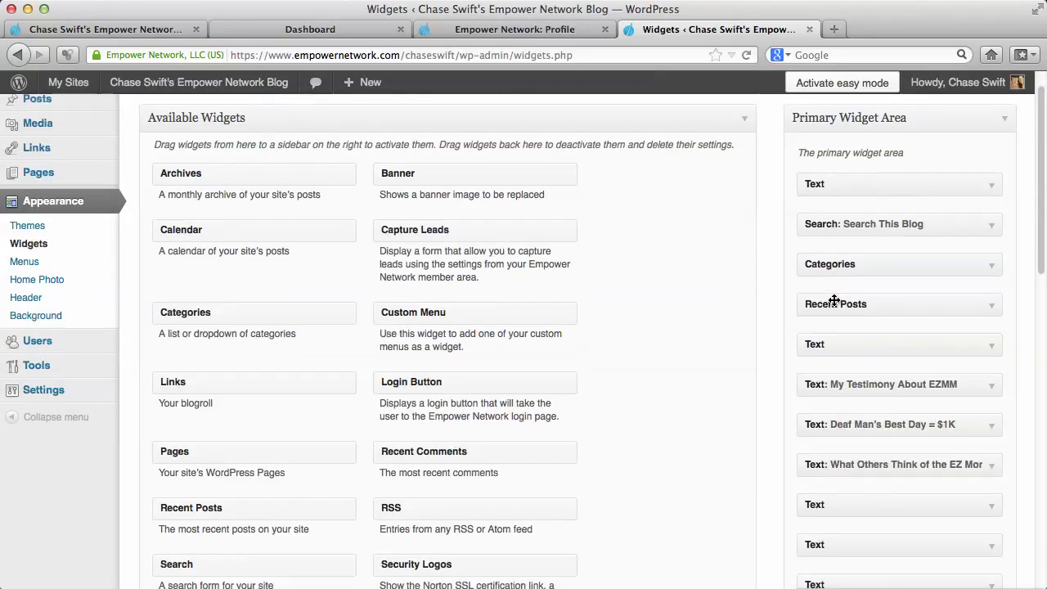
scroll(834, 299, down, 5)
scroll(834, 299, up, 4)
scroll(834, 299, down, 7)
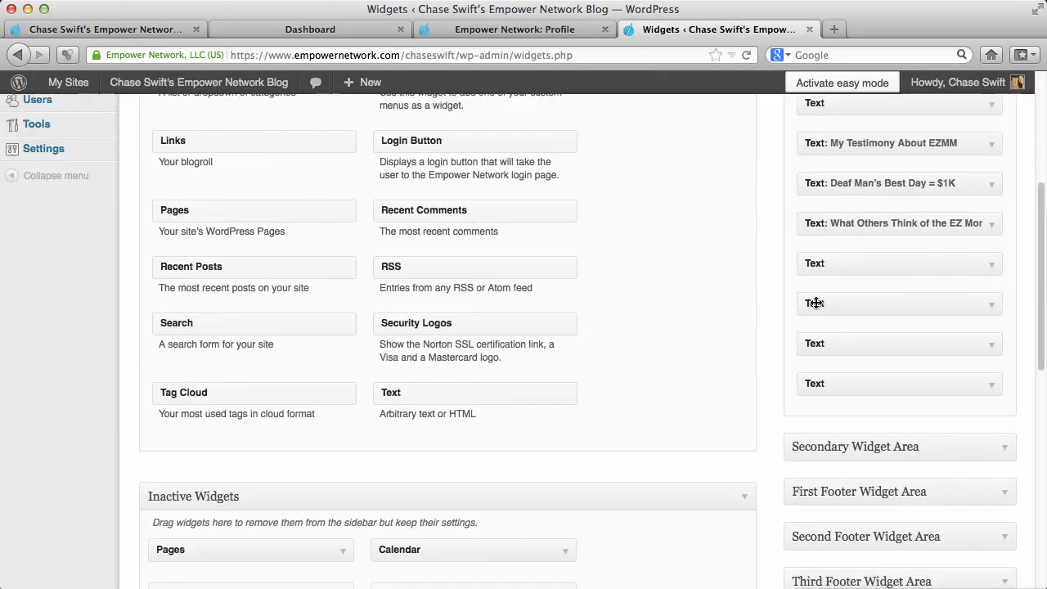
mouse_move(449, 391)
mouse_down()
mouse_move(437, 400)
mouse_move(537, 388)
mouse_move(646, 302)
mouse_move(738, 253)
mouse_move(801, 236)
mouse_move(814, 112)
mouse_move(811, 187)
mouse_move(815, 143)
mouse_move(806, 77)
mouse_move(724, 232)
mouse_move(556, 348)
mouse_move(449, 377)
mouse_move(430, 400)
mouse_up()
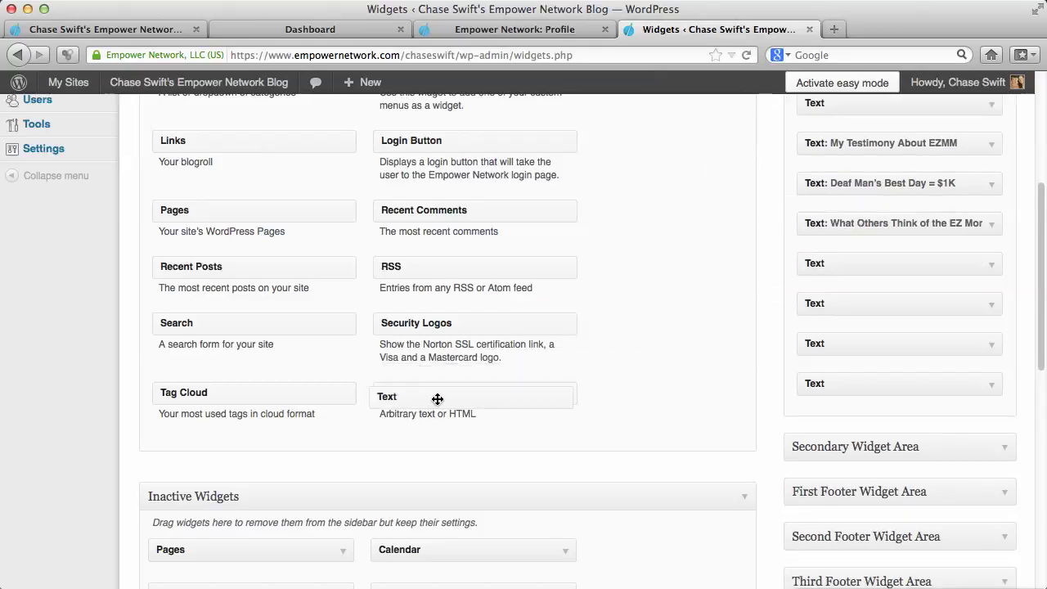
scroll(733, 309, up, 5)
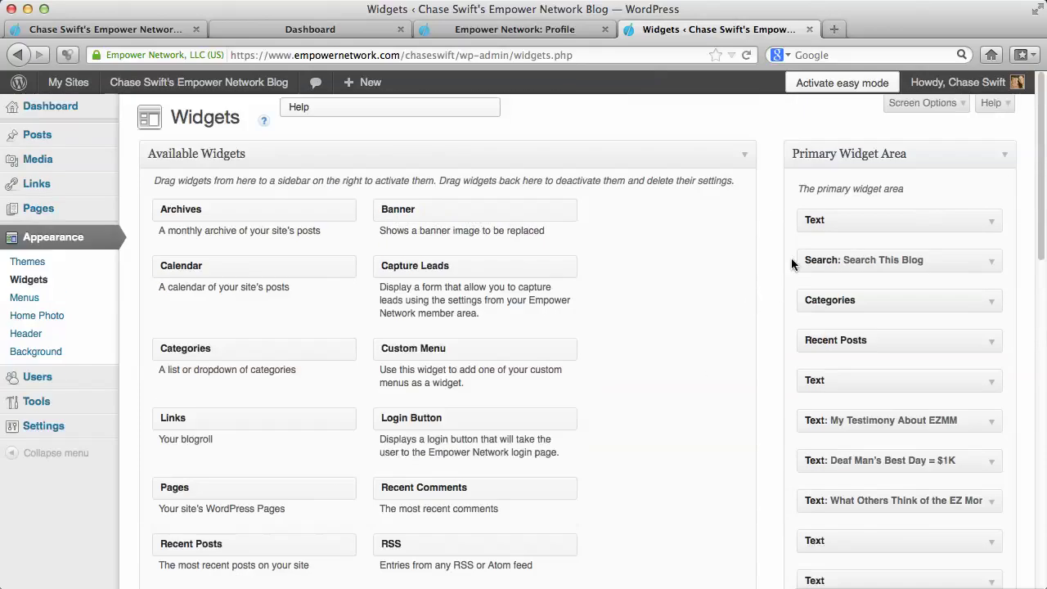
mouse_move(843, 219)
mouse_down()
mouse_move(816, 224)
mouse_move(831, 214)
mouse_move(848, 224)
mouse_move(851, 207)
mouse_move(842, 266)
mouse_move(840, 210)
mouse_move(869, 213)
mouse_move(839, 278)
mouse_move(837, 205)
mouse_move(837, 256)
mouse_move(835, 217)
mouse_up()
click(987, 224)
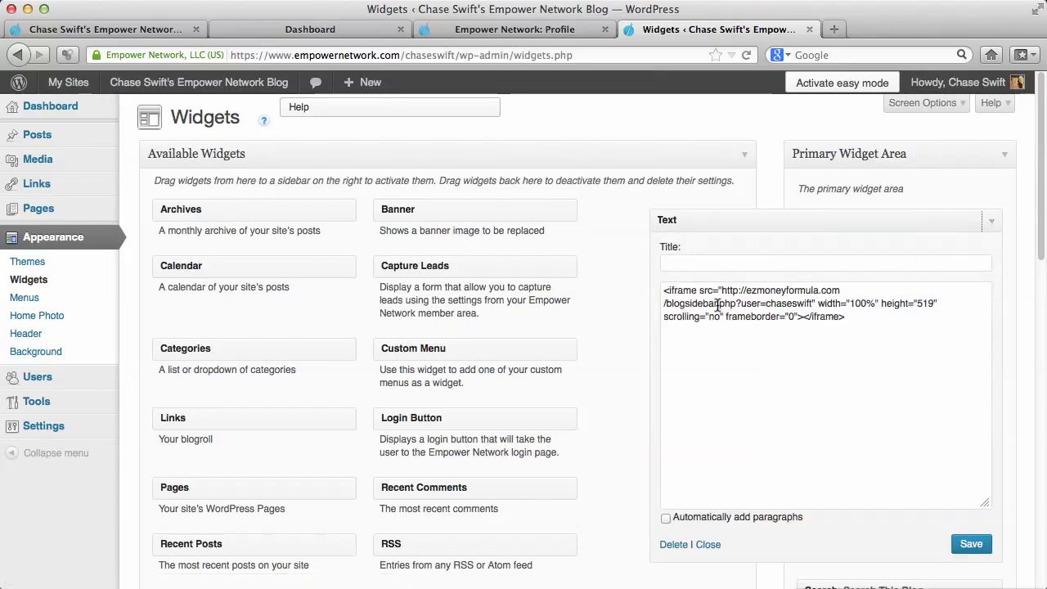
Step: Select the iframe code in the top Text widget, save the widget, and collapse it
click(717, 304)
key(super+a)
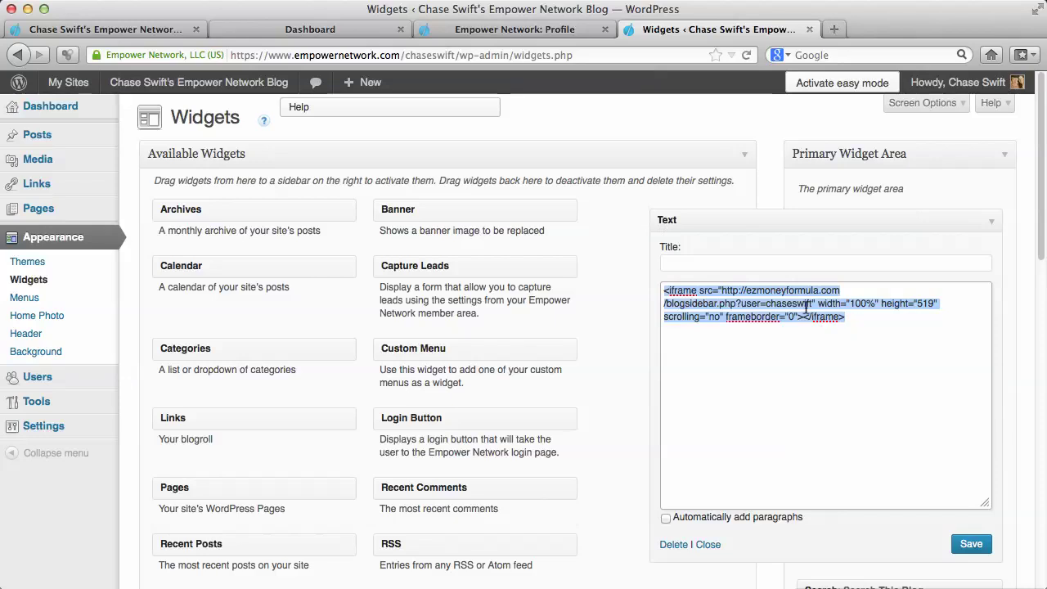
click(972, 546)
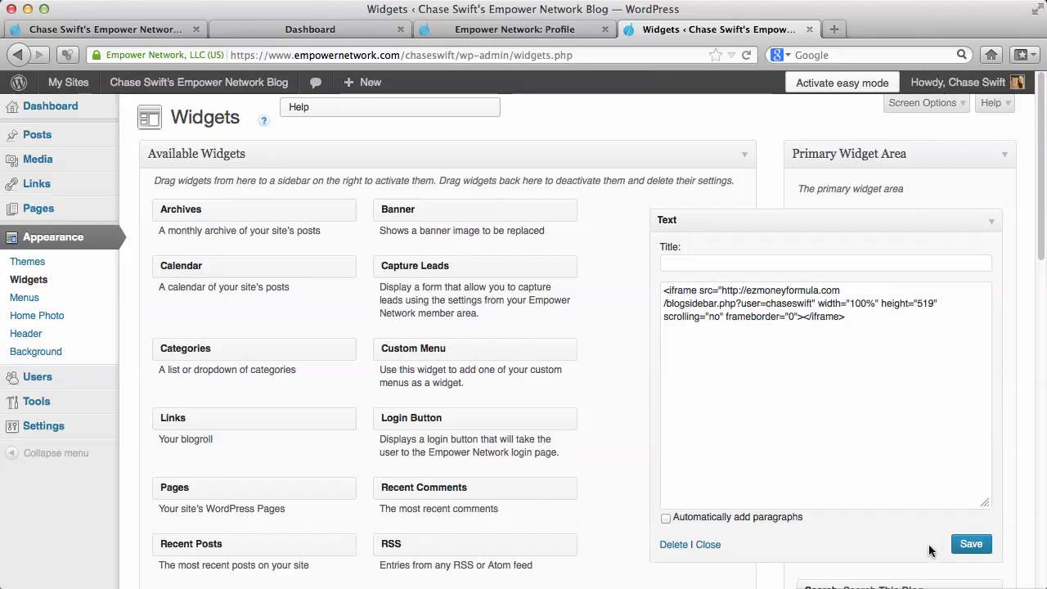
click(991, 223)
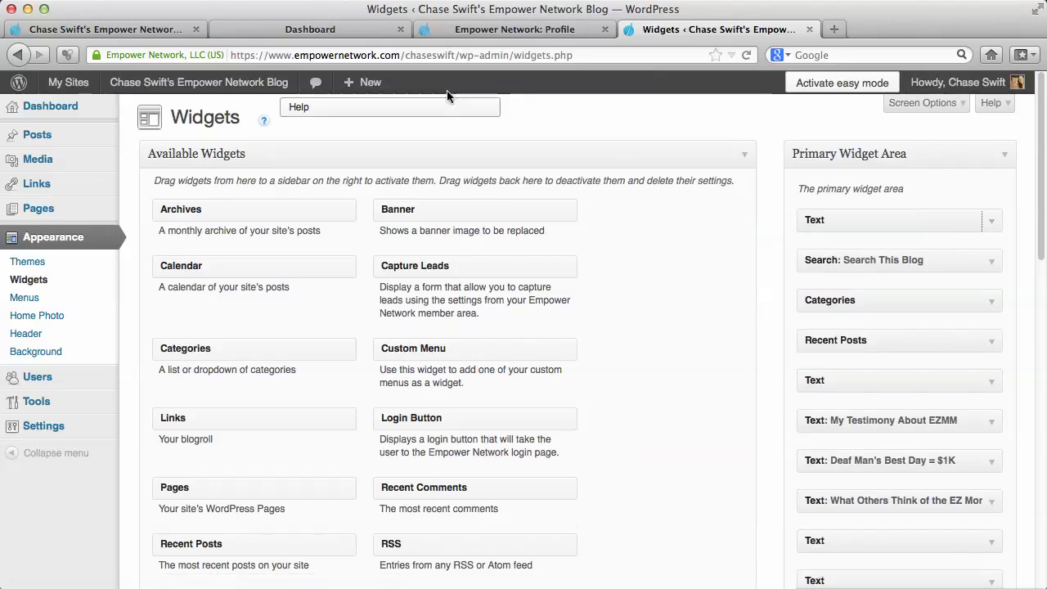
Step: Verify the FREE VIDEO opt-in on the live blog sidebar, then return to EZ Money's Marketing Resources
click(144, 30)
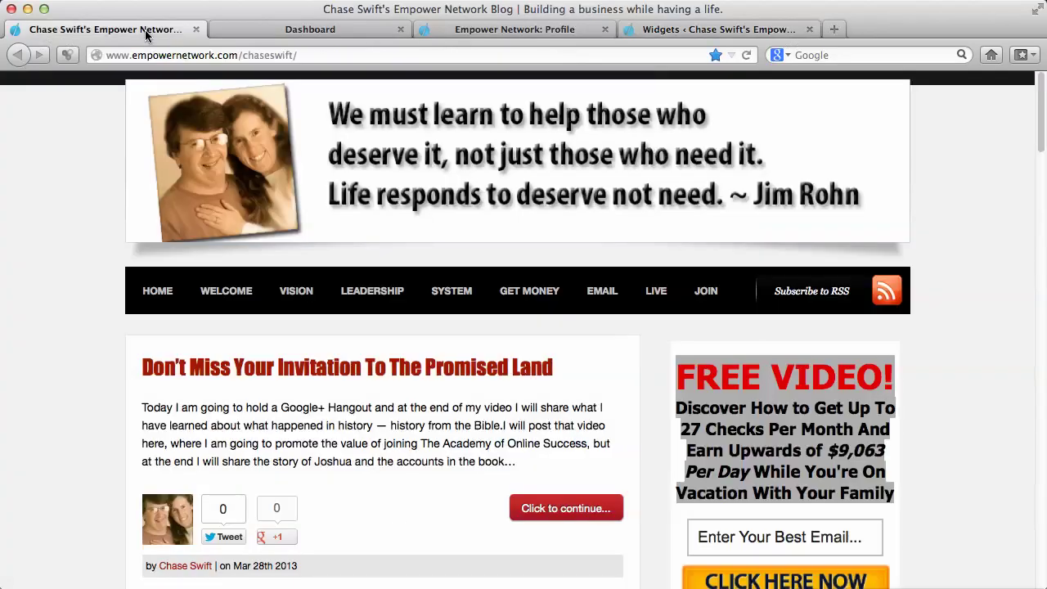
scroll(918, 398, down, 3)
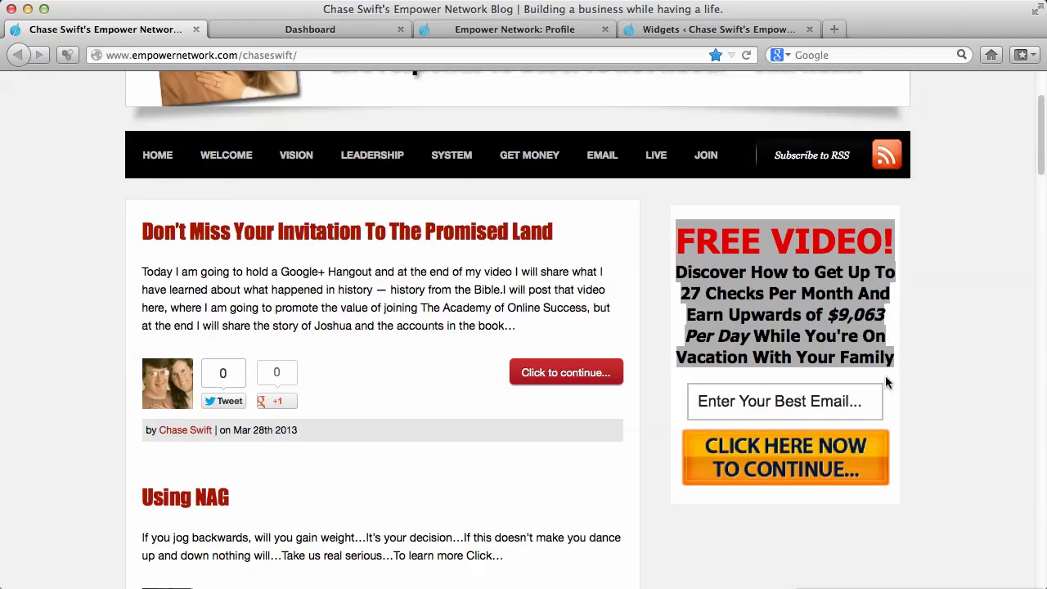
scroll(883, 327, down, 3)
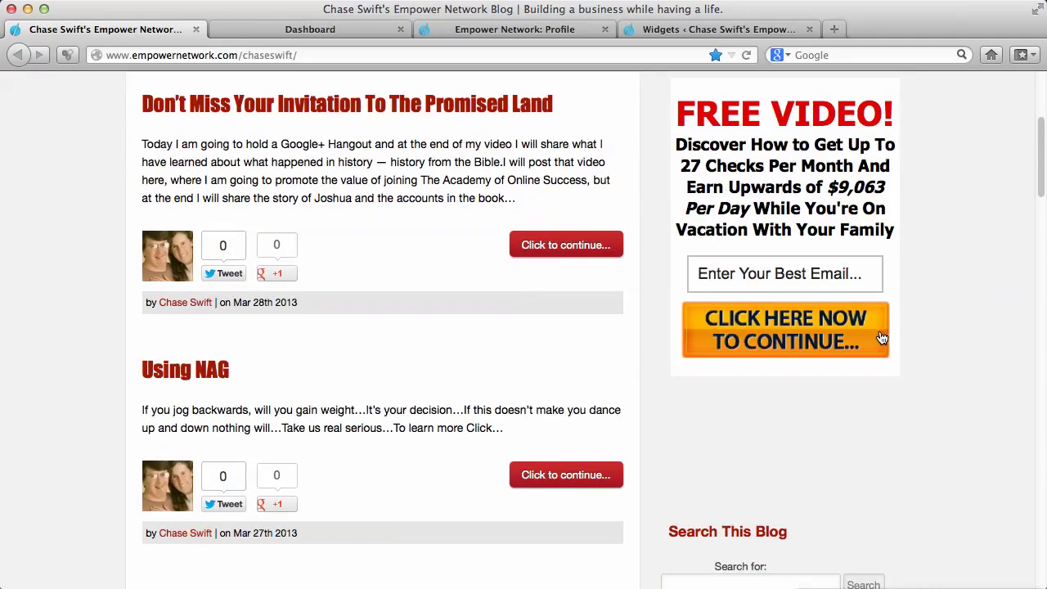
scroll(882, 336, down, 10)
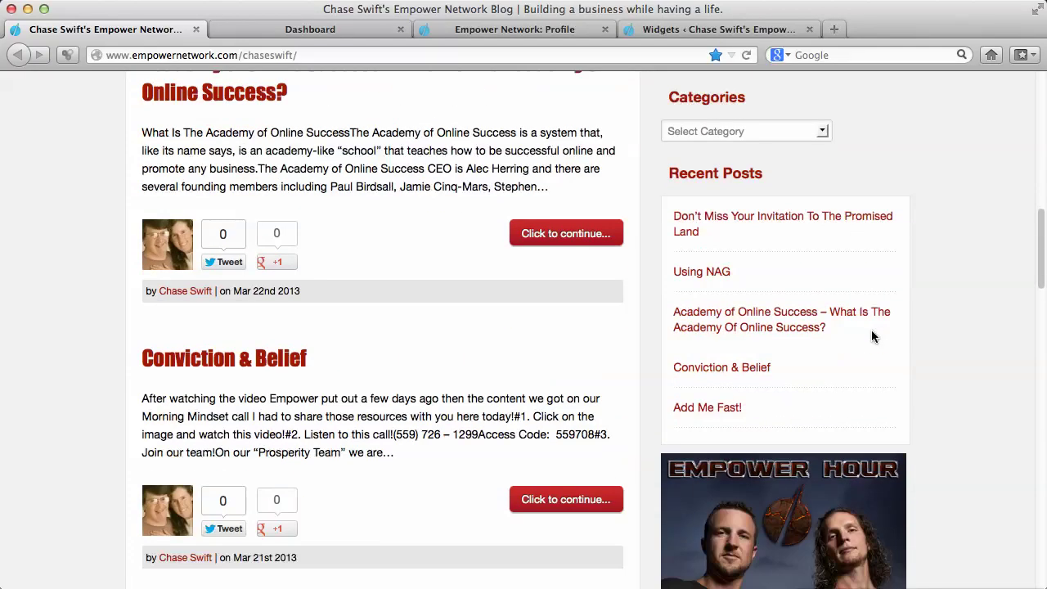
scroll(871, 329, up, 12)
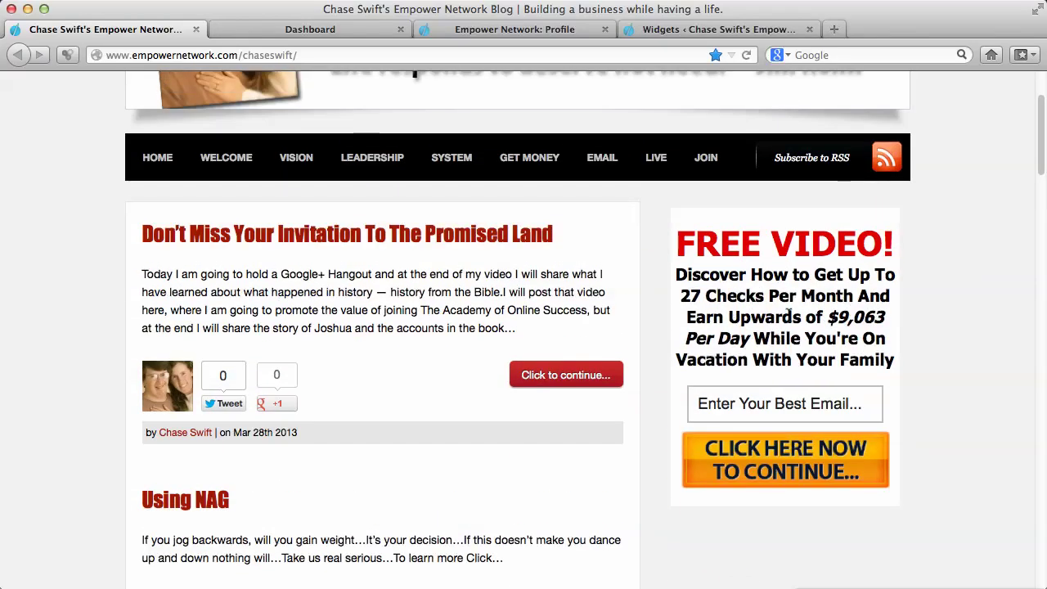
scroll(788, 315, up, 2)
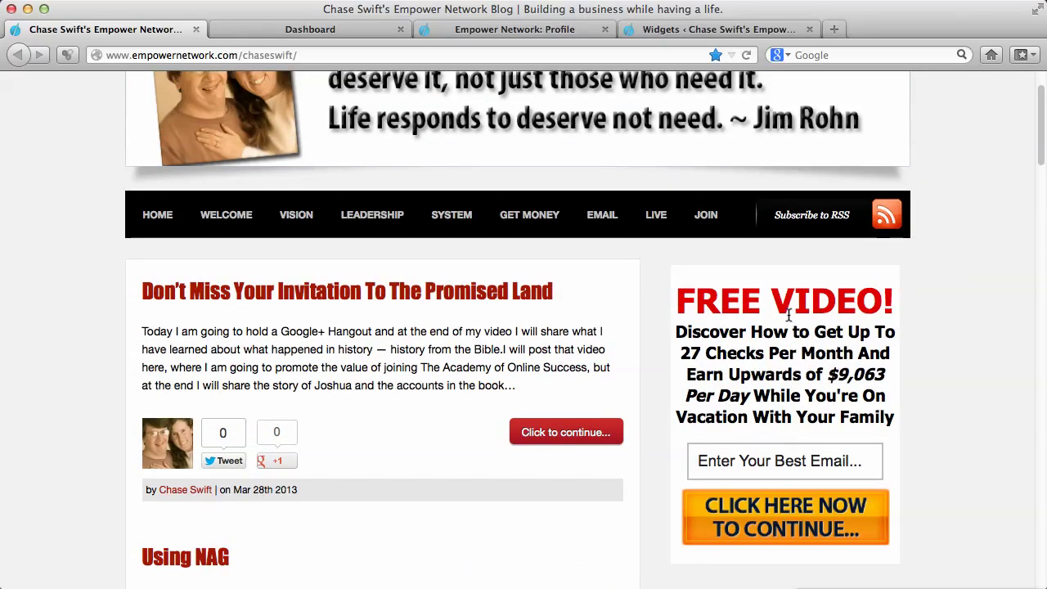
scroll(788, 314, up, 1)
click(331, 27)
scroll(528, 145, up, 10)
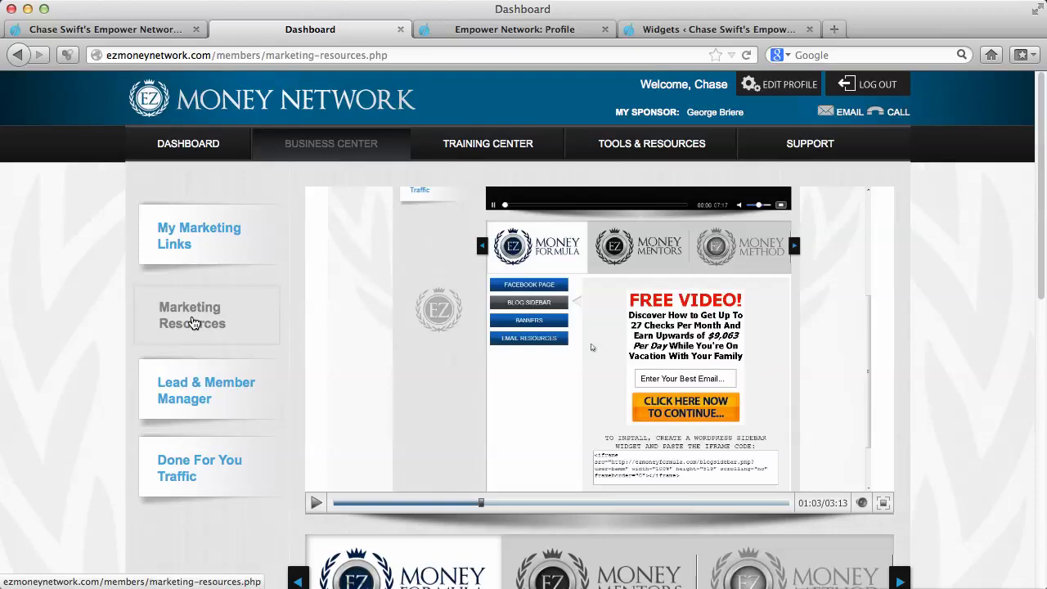
Step: Select the Blog Sidebar iframe code on EZ Money, then go back to the Widgets page
scroll(196, 319, down, 5)
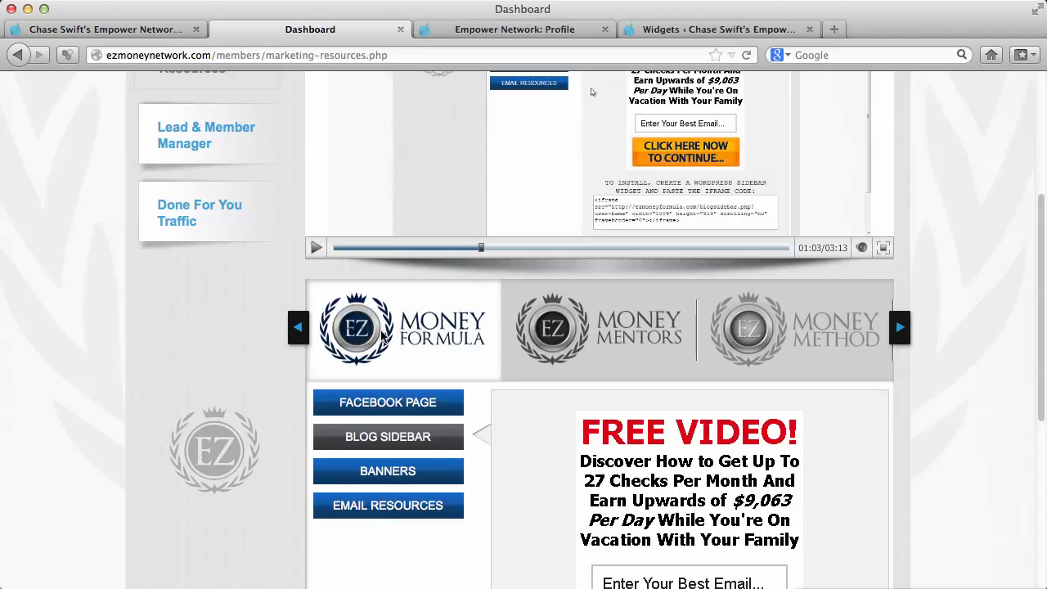
scroll(389, 332, down, 3)
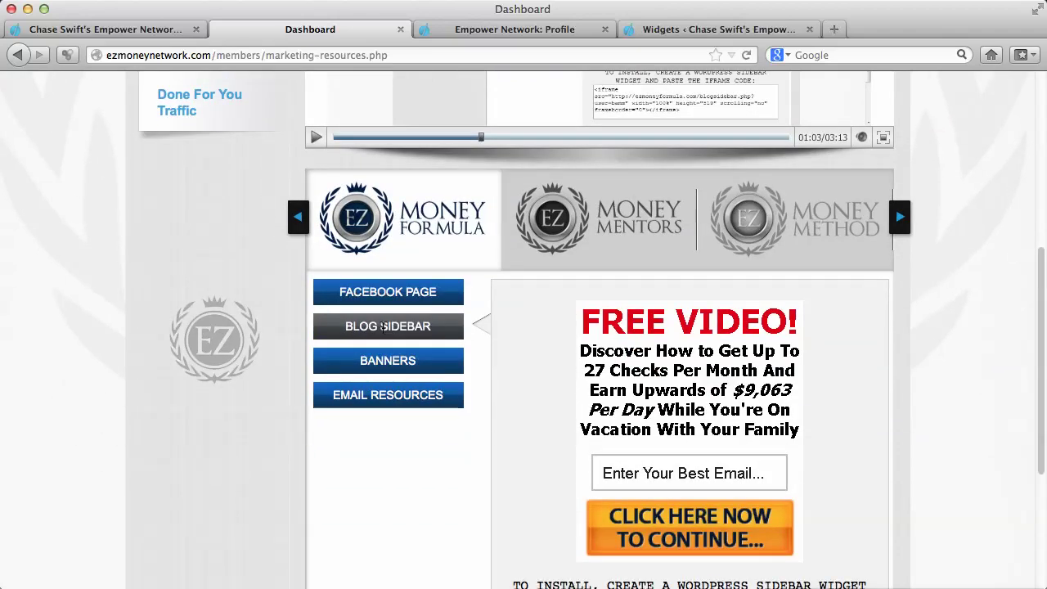
scroll(409, 327, down, 5)
click(595, 390)
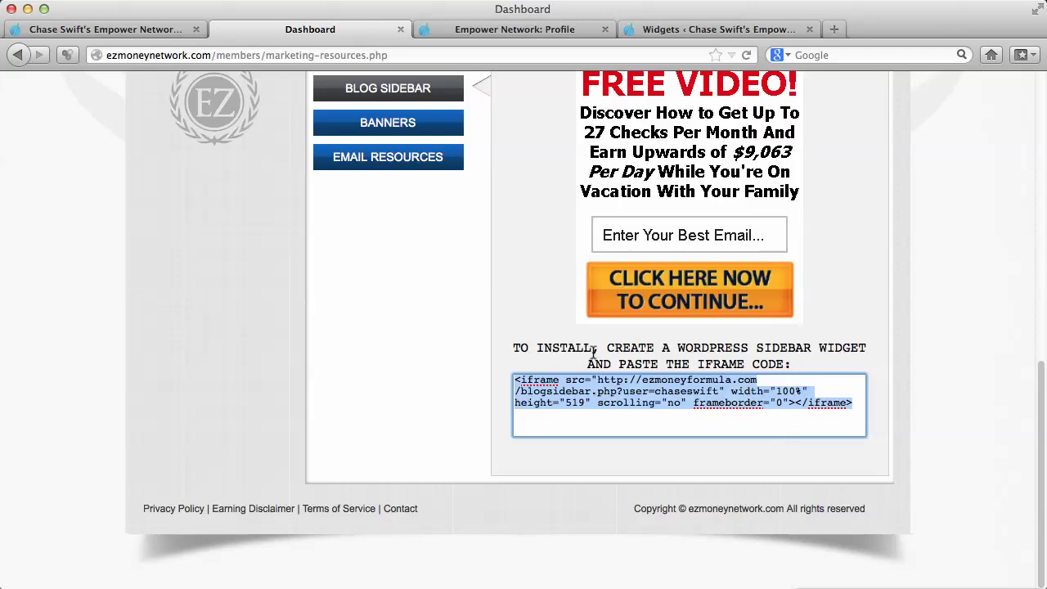
click(661, 31)
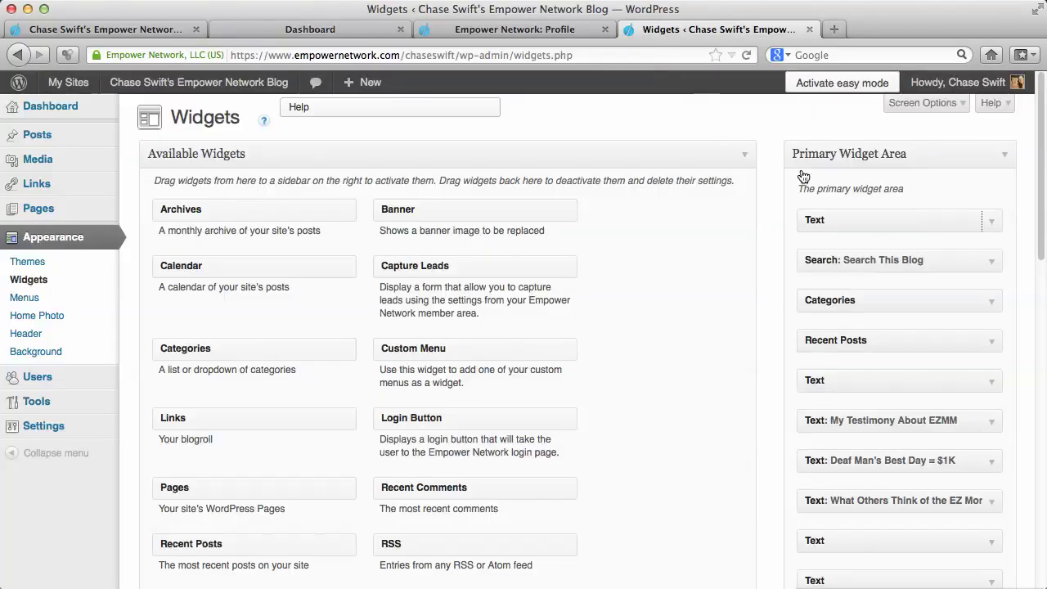
Step: Expand the top Text widget to review its iframe code, then return to the live blog
click(988, 222)
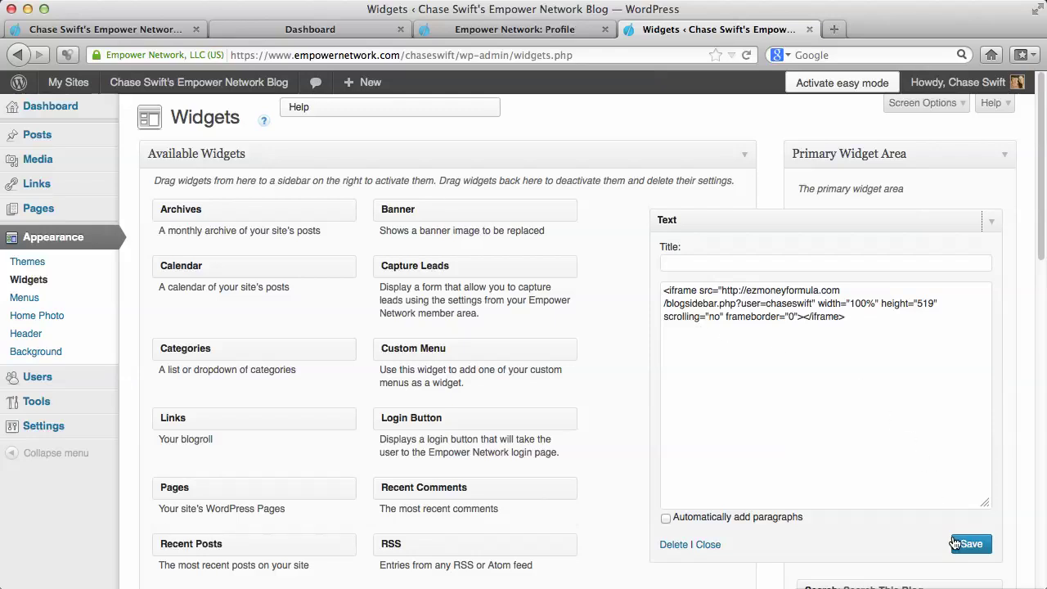
click(175, 32)
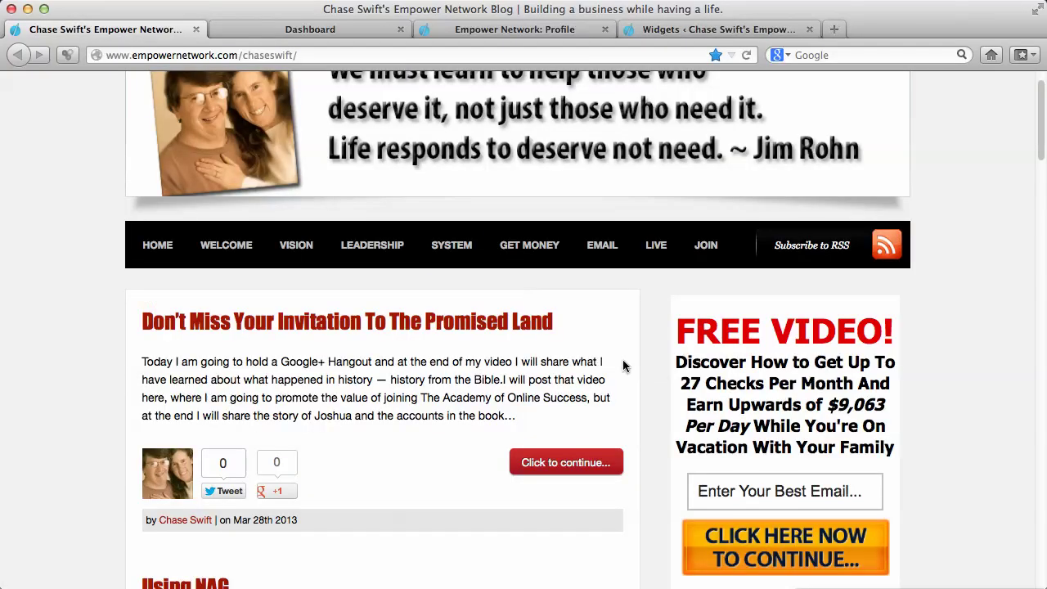
click(734, 491)
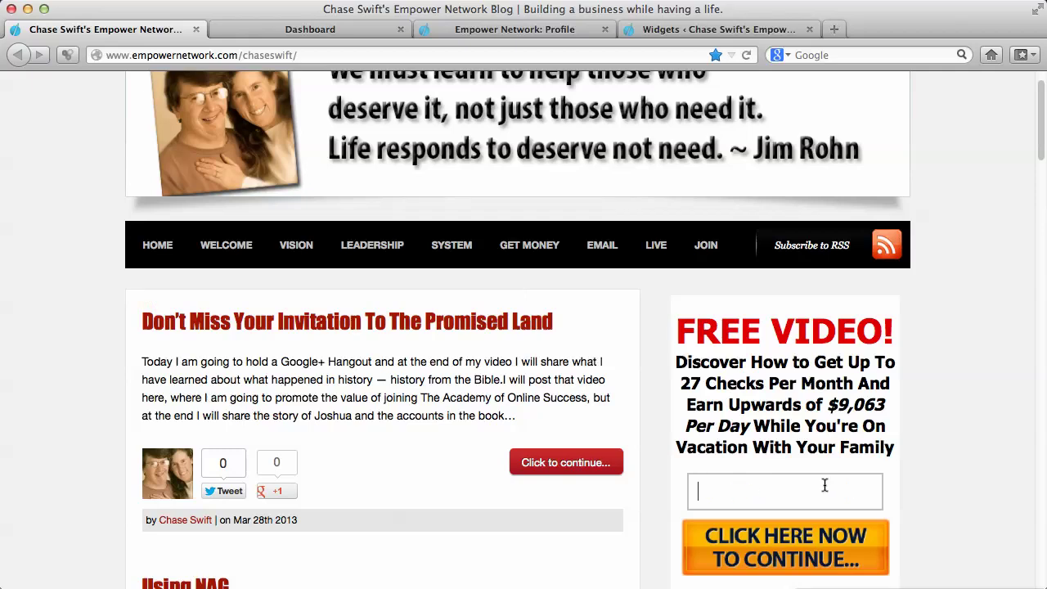
click(927, 492)
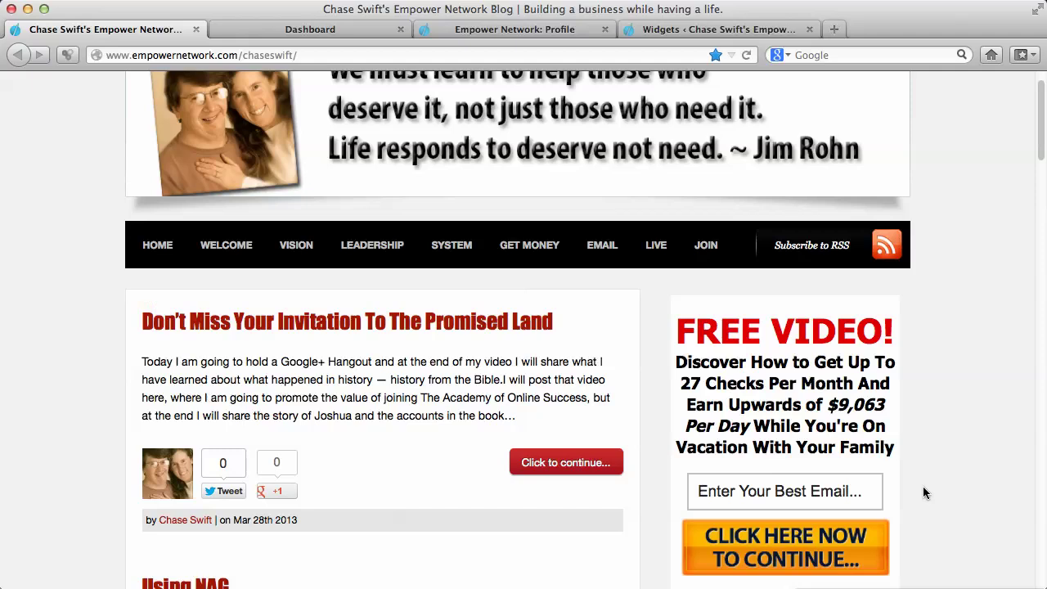